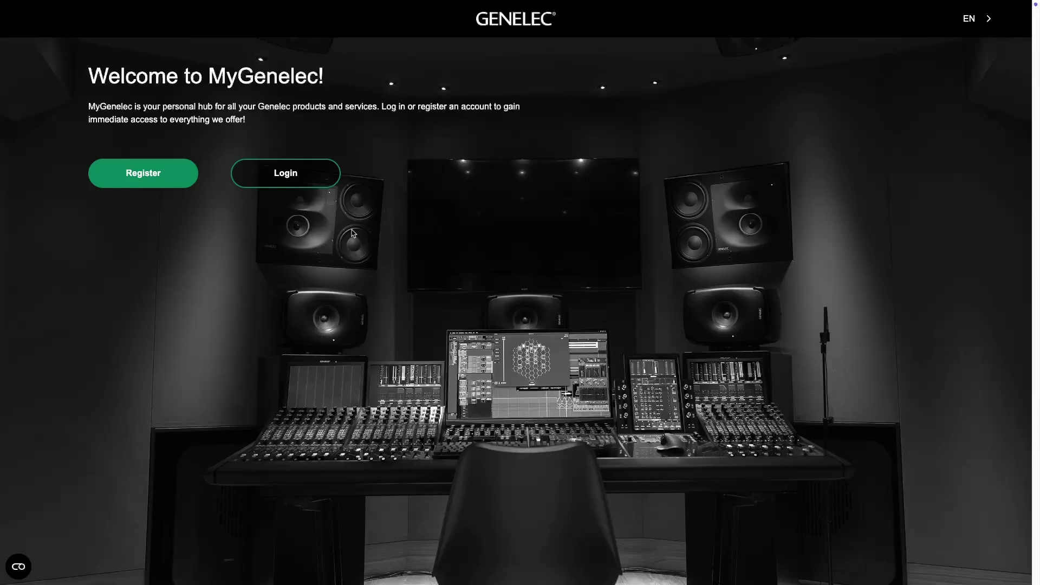
Sign in to MyGenelec and activate the 14-day Aural ID free trial from the Shop.
click(321, 182)
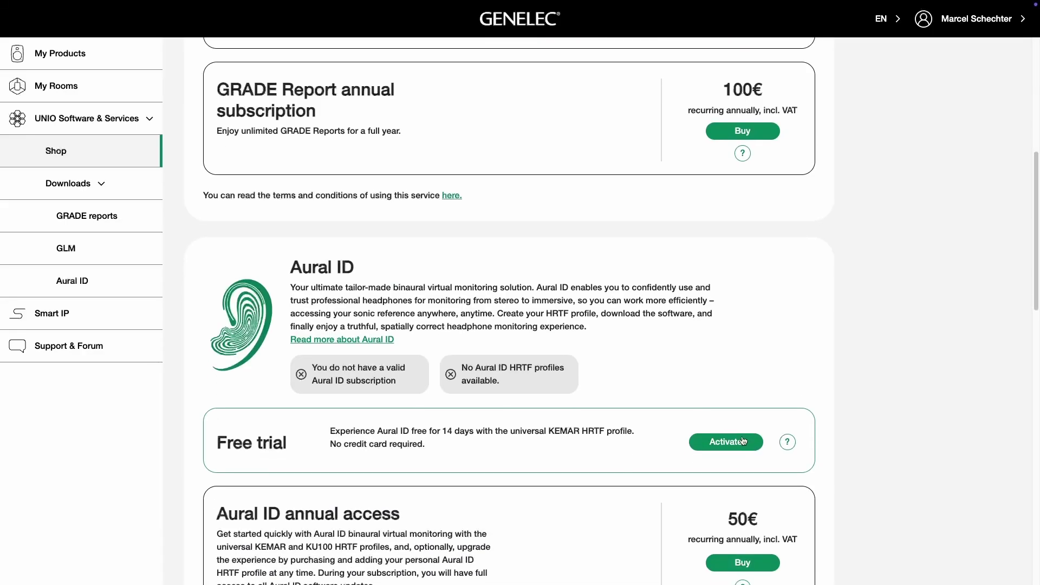
click(743, 441)
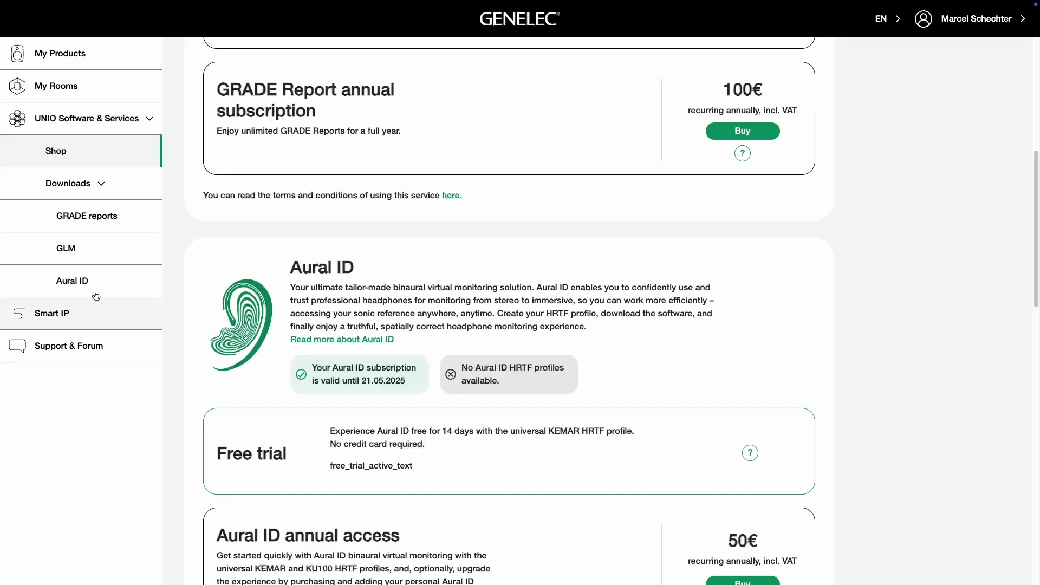
click(95, 284)
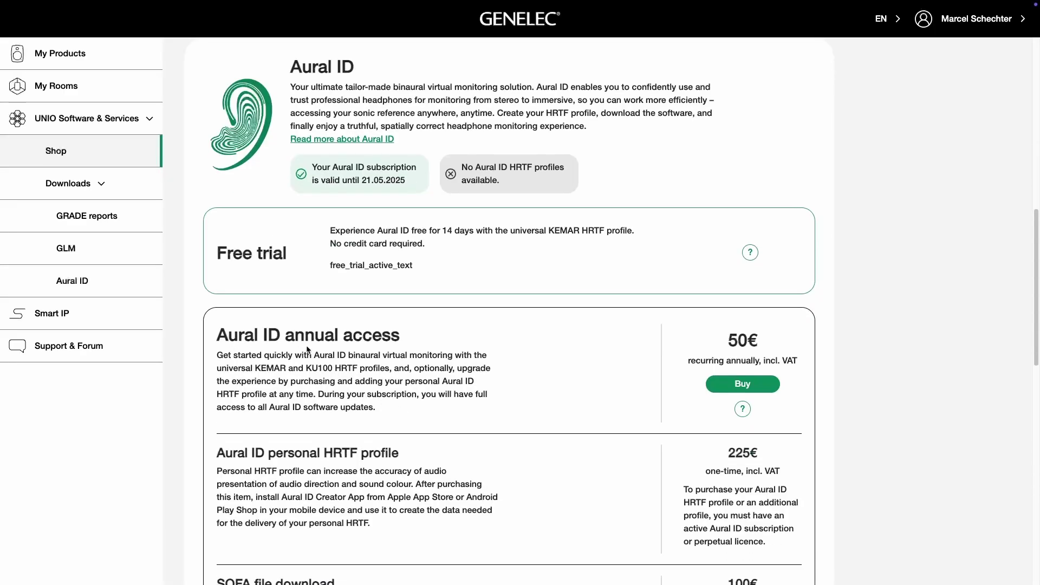
Scroll through the Aural ID offers: 50€ annual access and 225€ personal HRTF profile.
scroll(397, 349, down, 5)
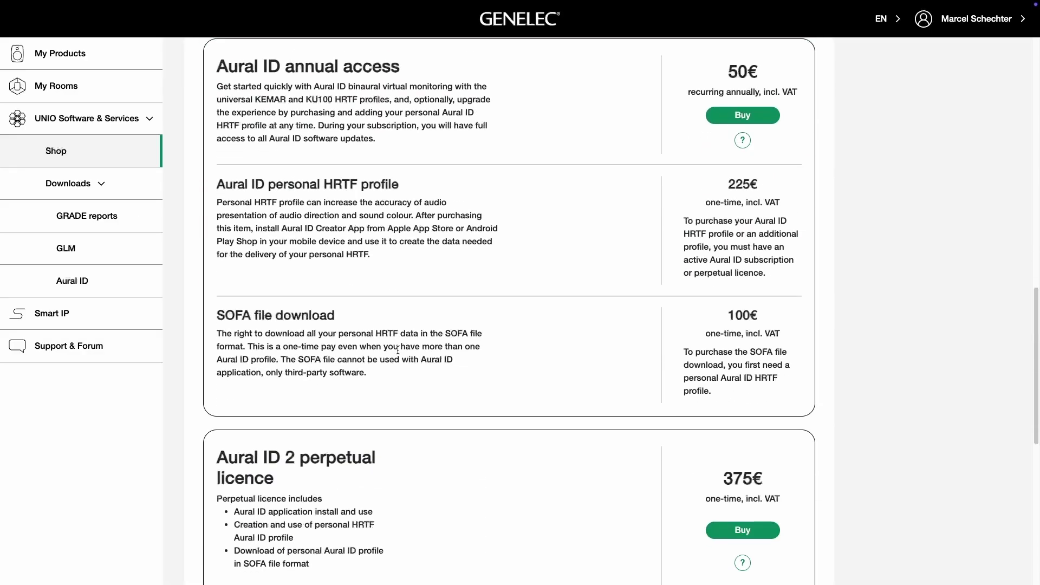
scroll(398, 349, down, 1)
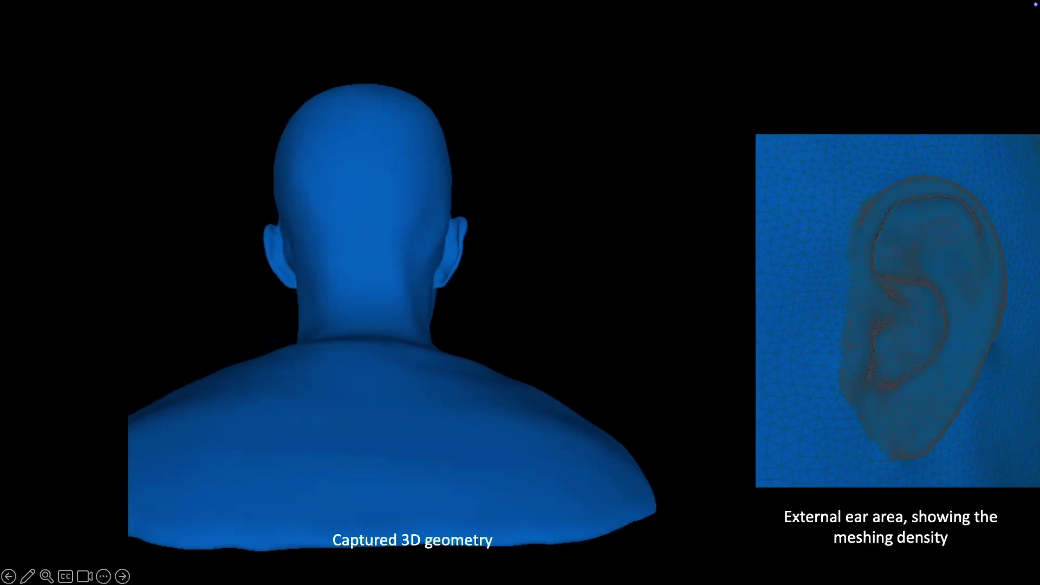
Advance past the captured 3D head geometry slide to end the slideshow.
key(Right)
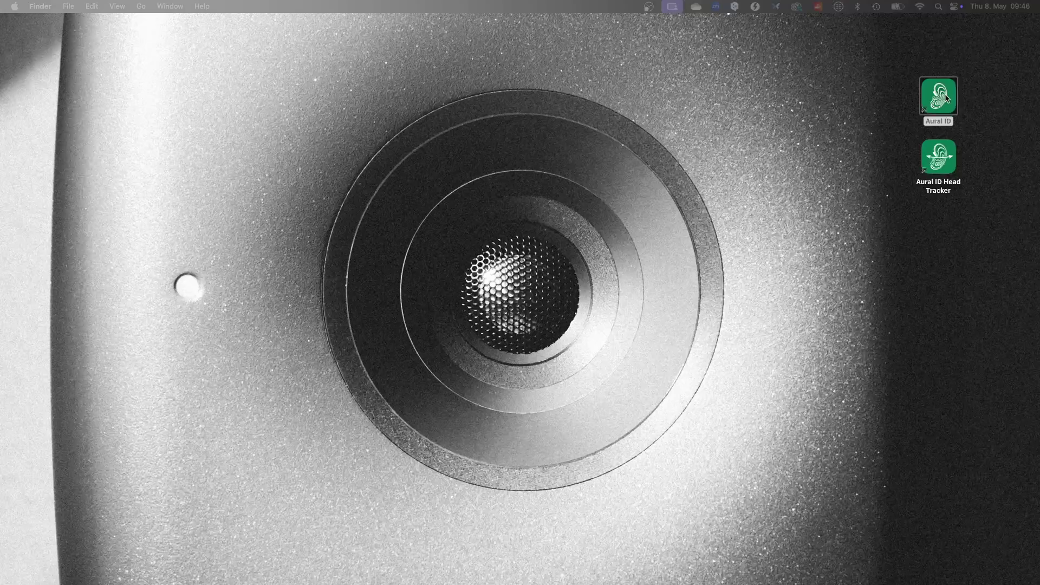
Launch Aural ID and bring up its Aural ID Bridge routing window.
double_click(945, 98)
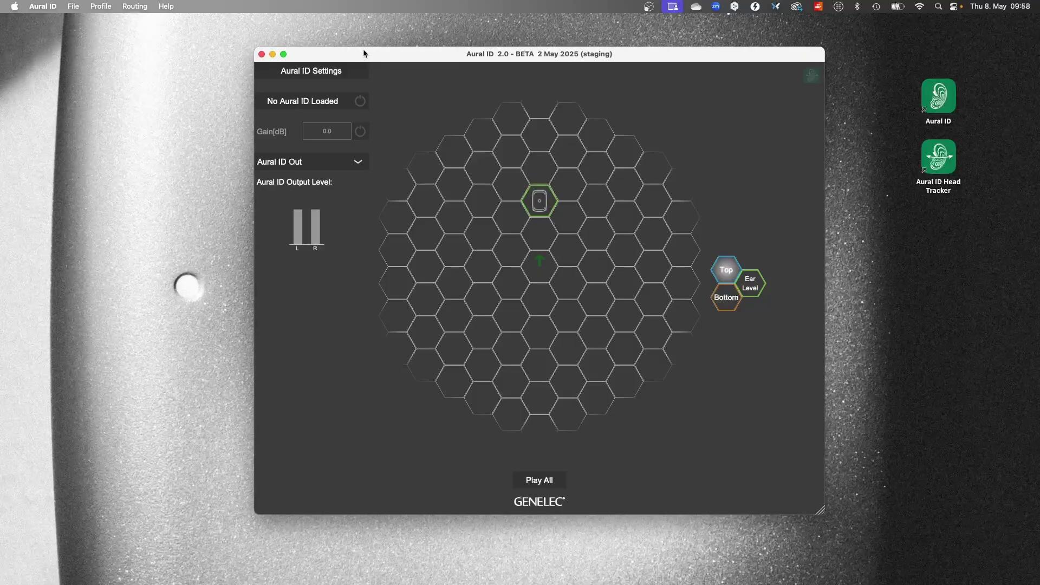
click(135, 6)
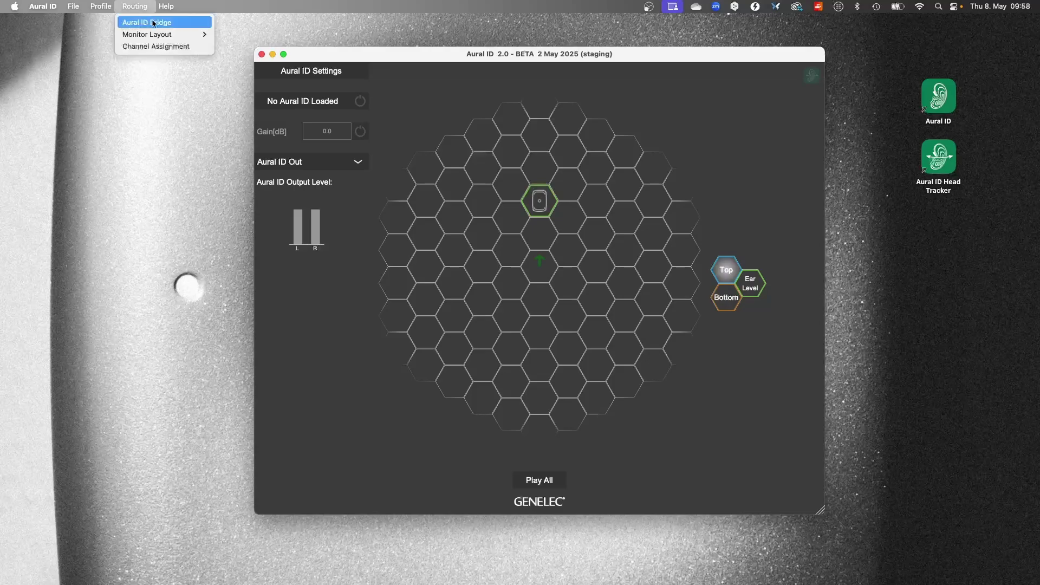
click(153, 23)
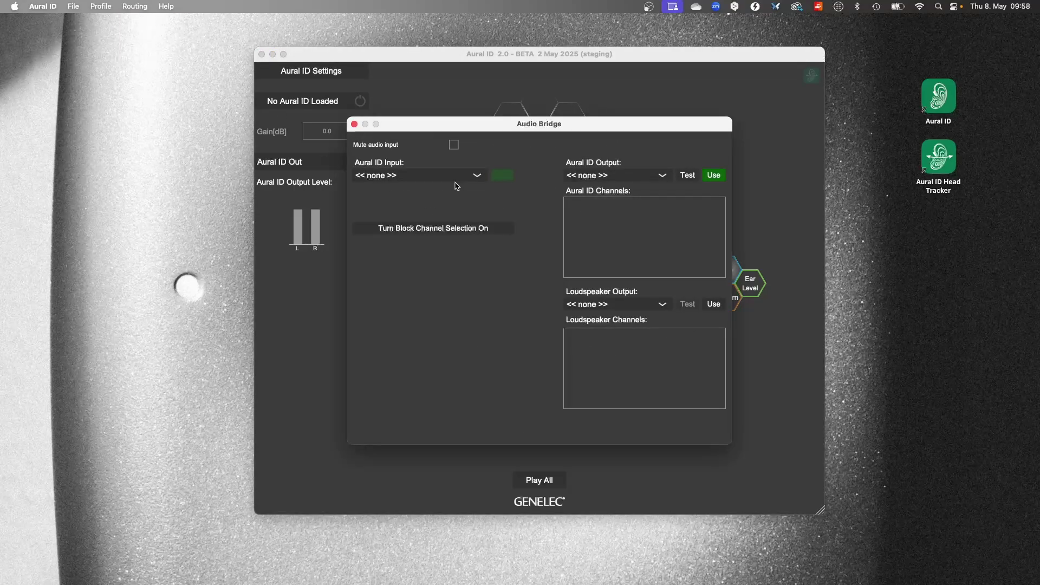
Route Aural ID Bridge 16 input to Genelec 9320 output channels 1 and 2.
click(477, 176)
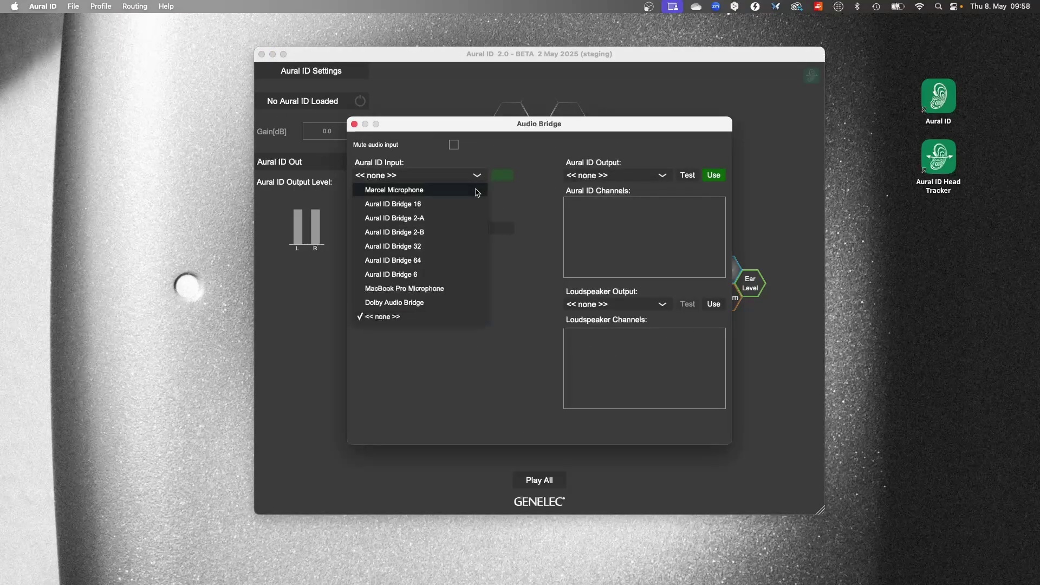
click(476, 206)
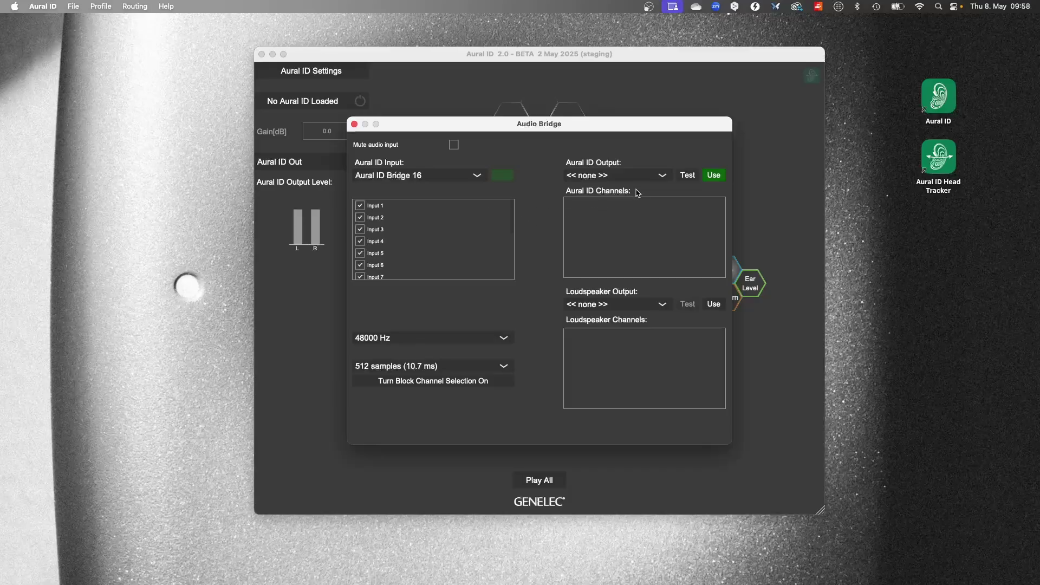
click(660, 176)
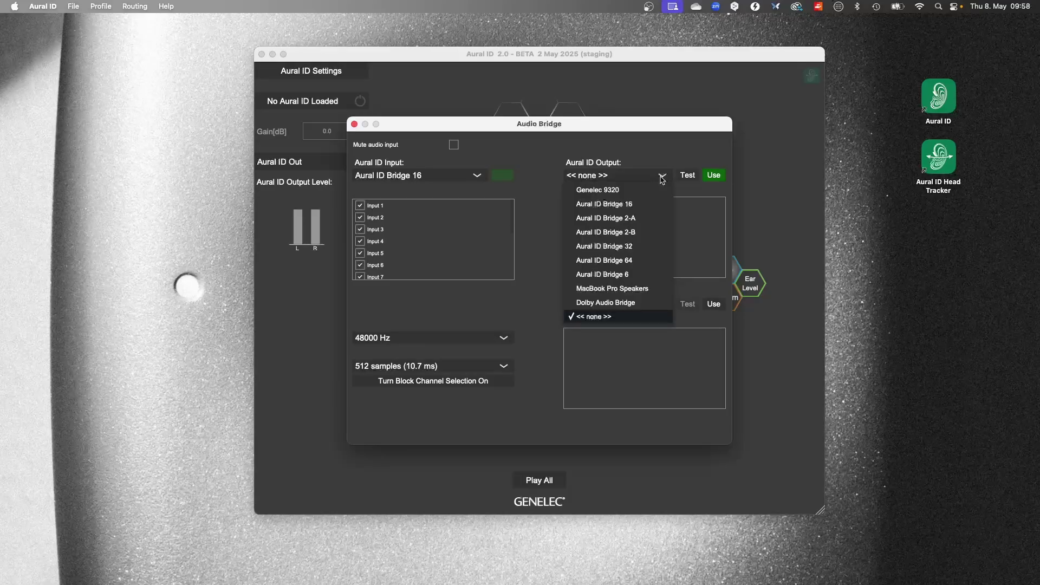
click(656, 190)
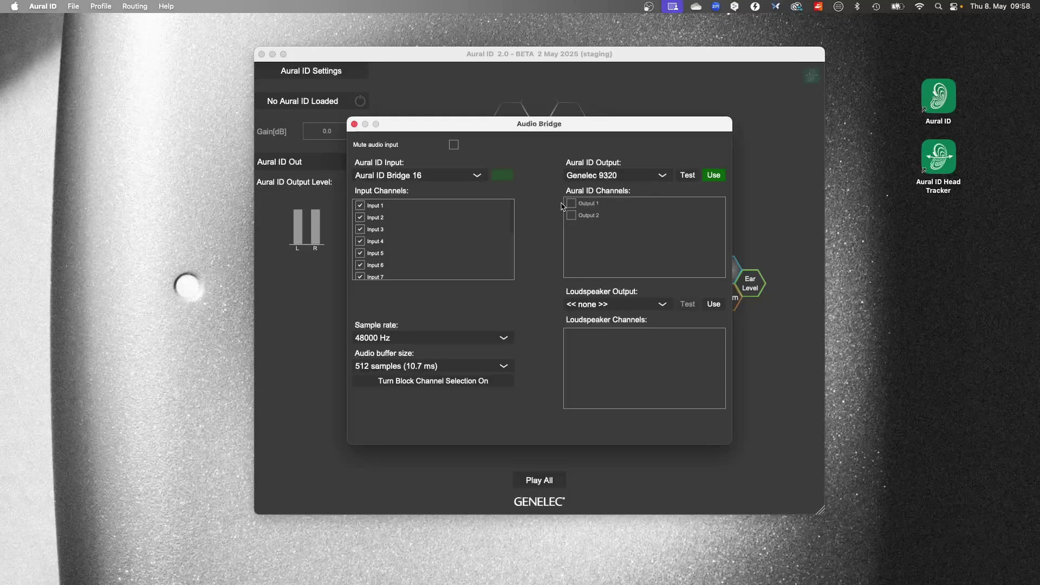
click(573, 205)
click(572, 215)
Make Aural ID Bridge 16 the system sound output device.
click(662, 305)
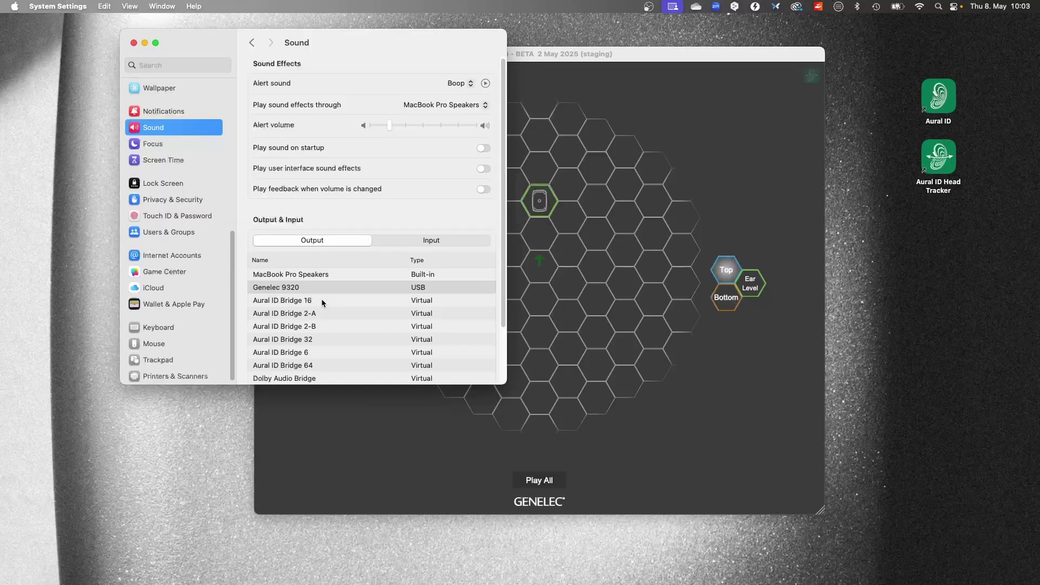
click(323, 301)
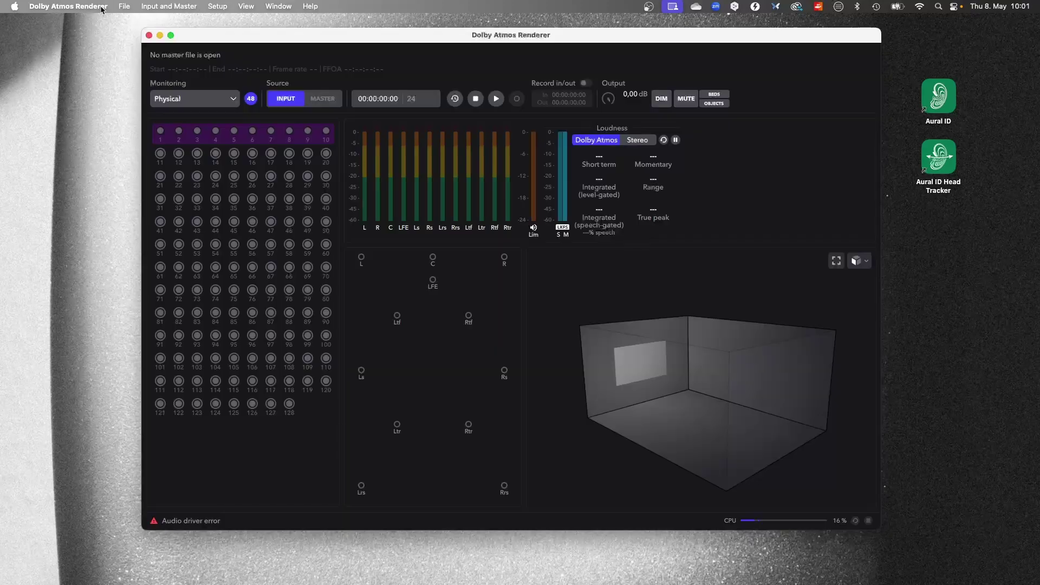
click(98, 8)
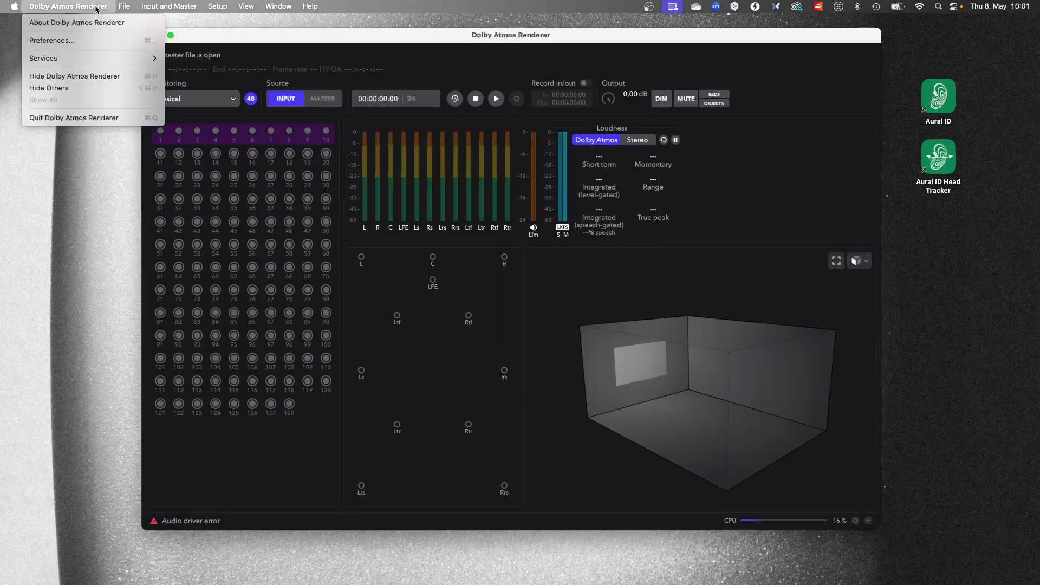
Set Dolby Atmos Renderer's audio output device to Aural ID Bridge 16 in Preferences.
click(112, 42)
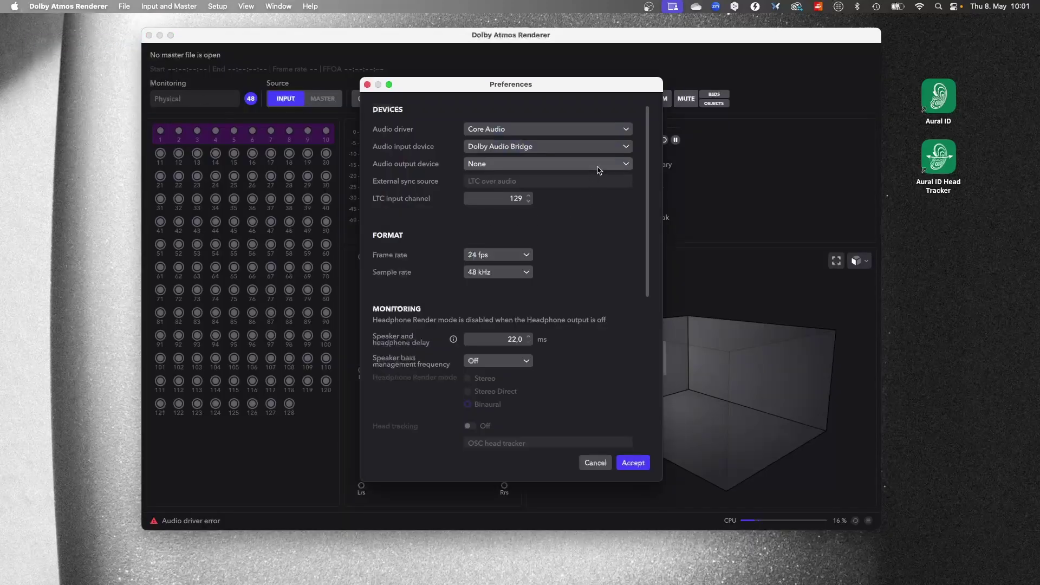
click(598, 168)
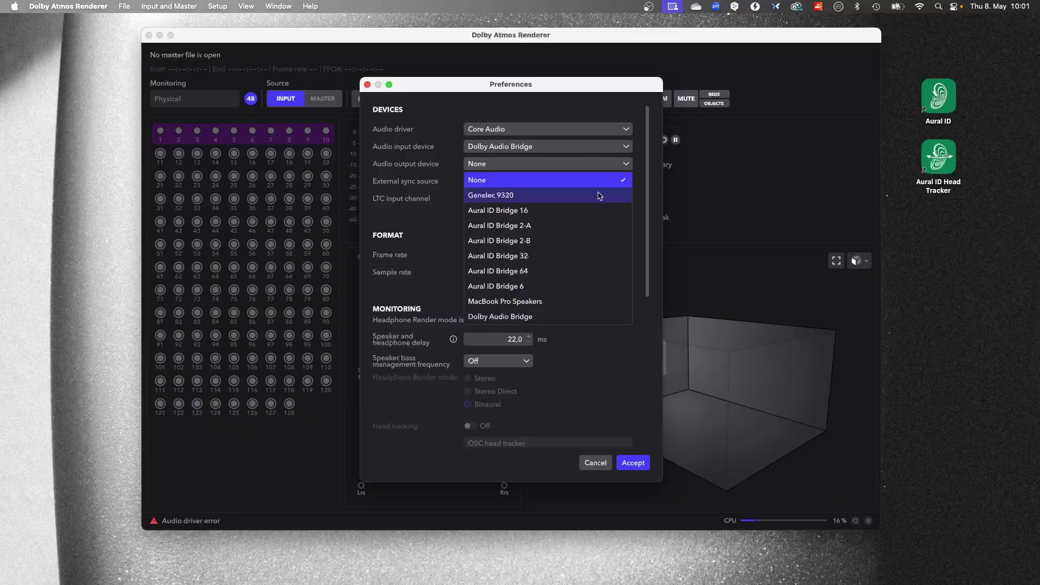
click(602, 215)
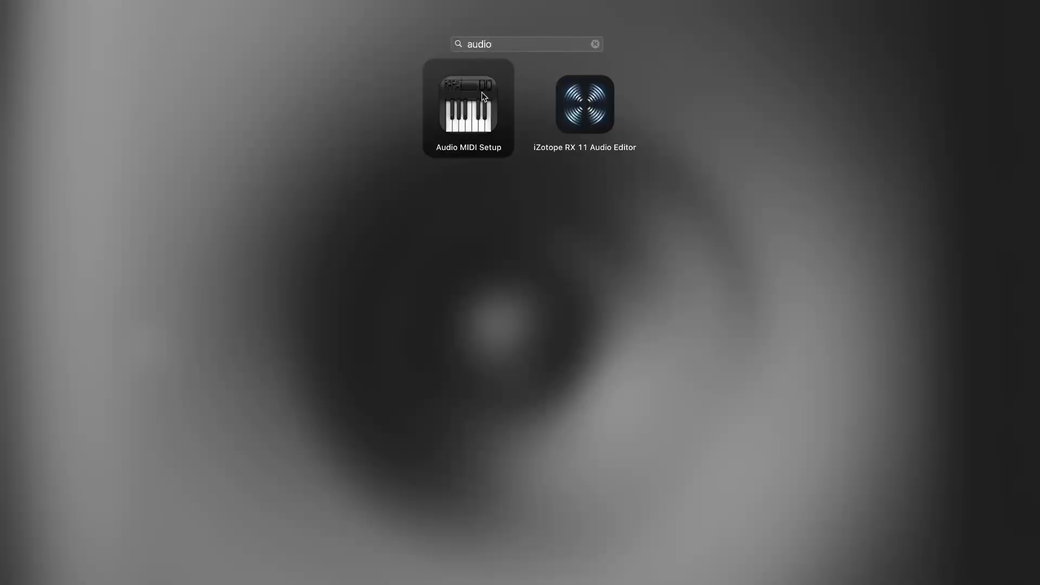
In Audio MIDI Setup, configure Aural ID Bridge 16's output speakers as 7.1.4.
click(481, 93)
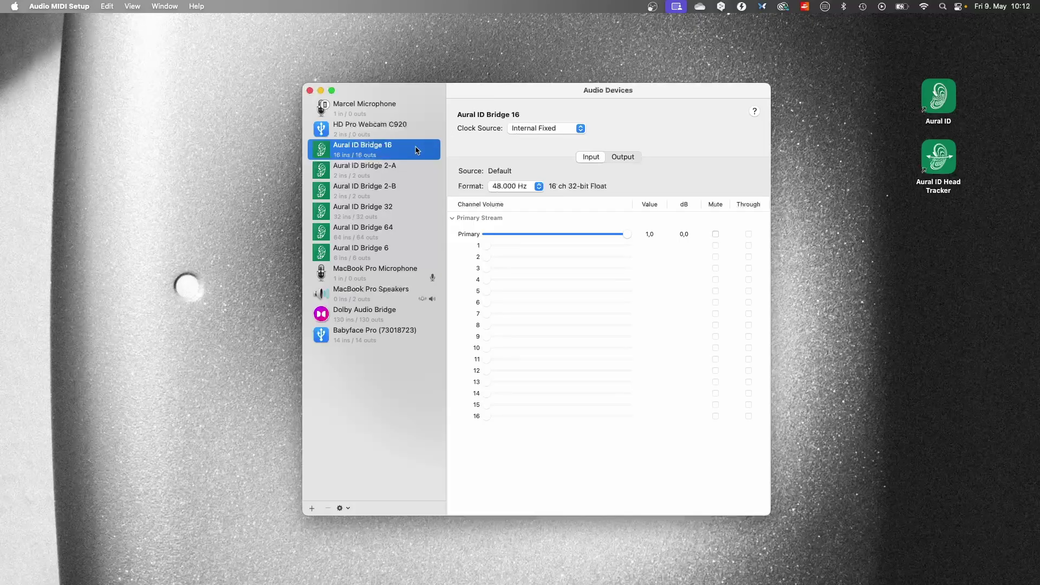
click(622, 157)
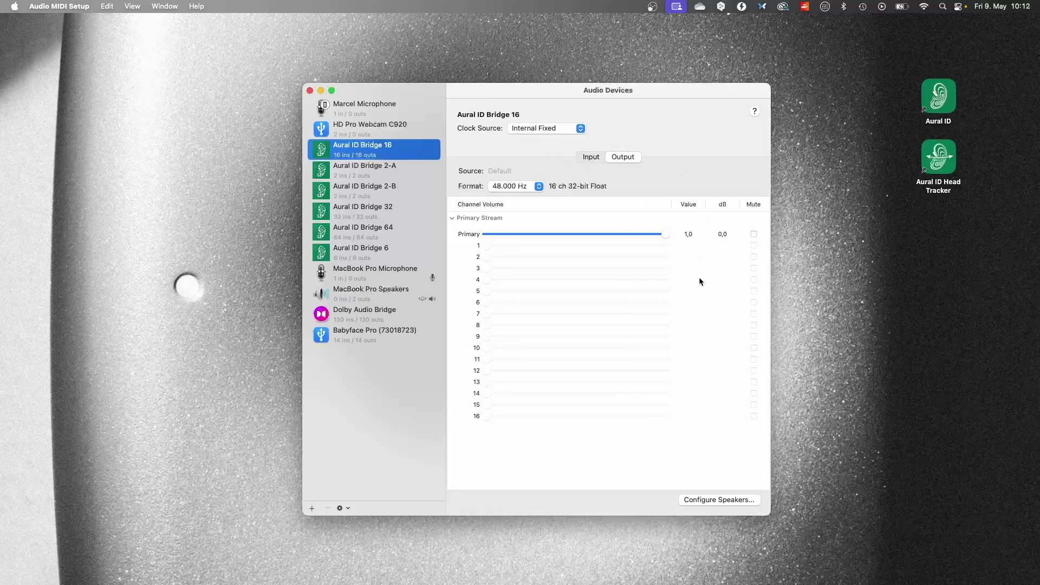
click(710, 500)
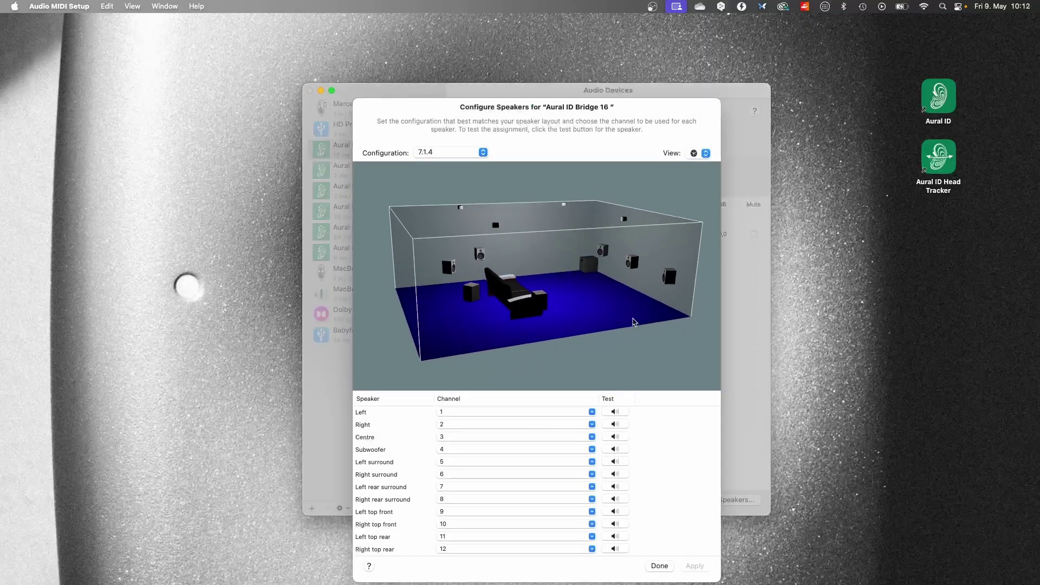
click(483, 152)
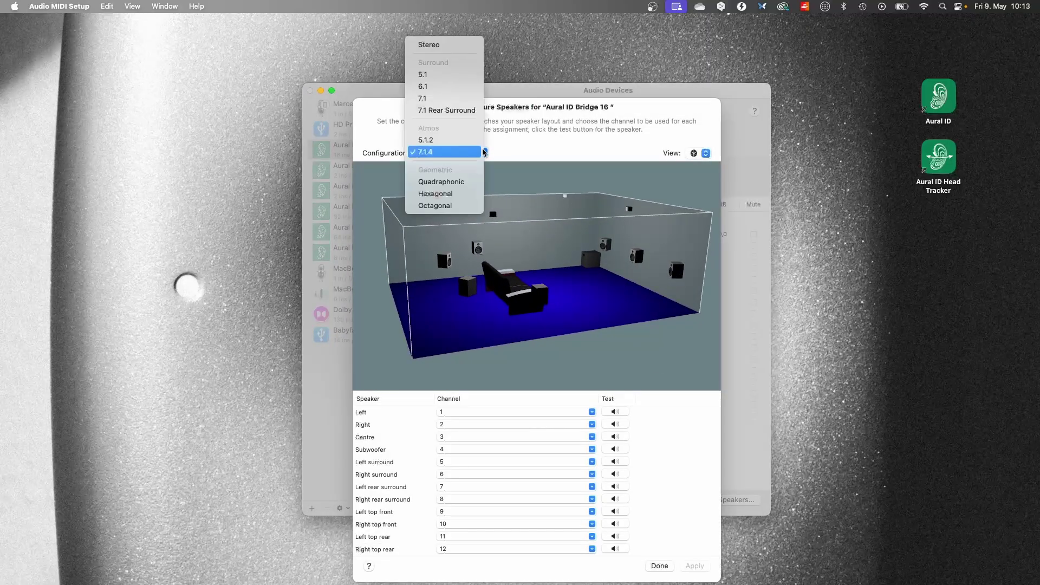
click(482, 152)
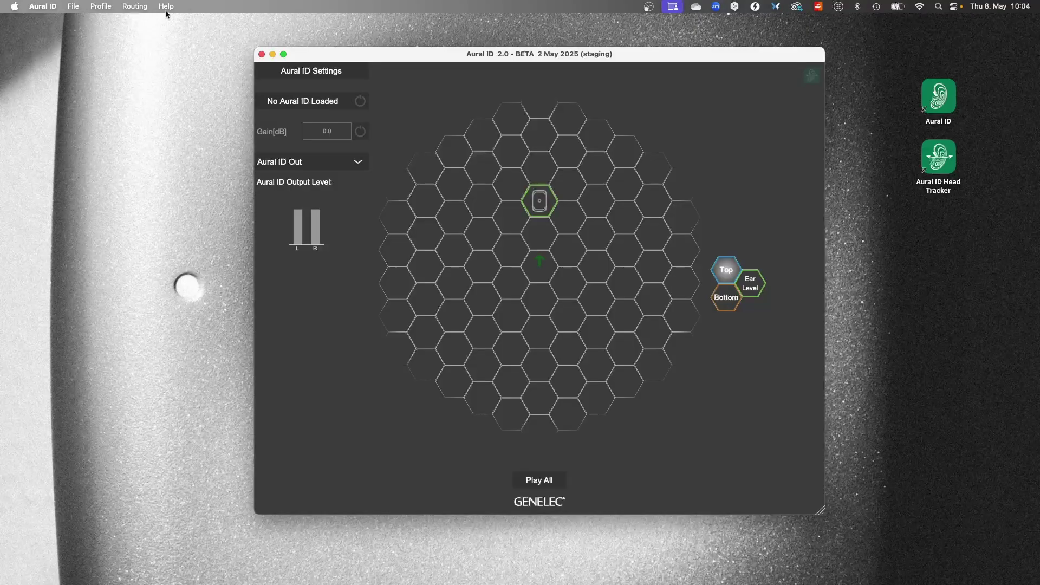
Choose the 7.1.4 monitor layout and check inputs 1–12 are assigned L through Trr.
click(144, 8)
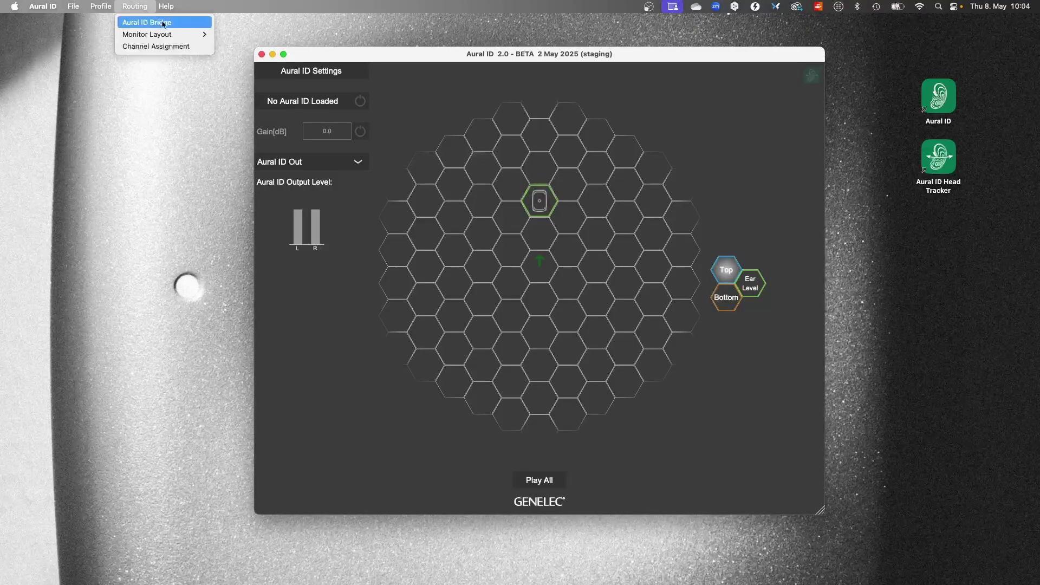
mouse_move(176, 36)
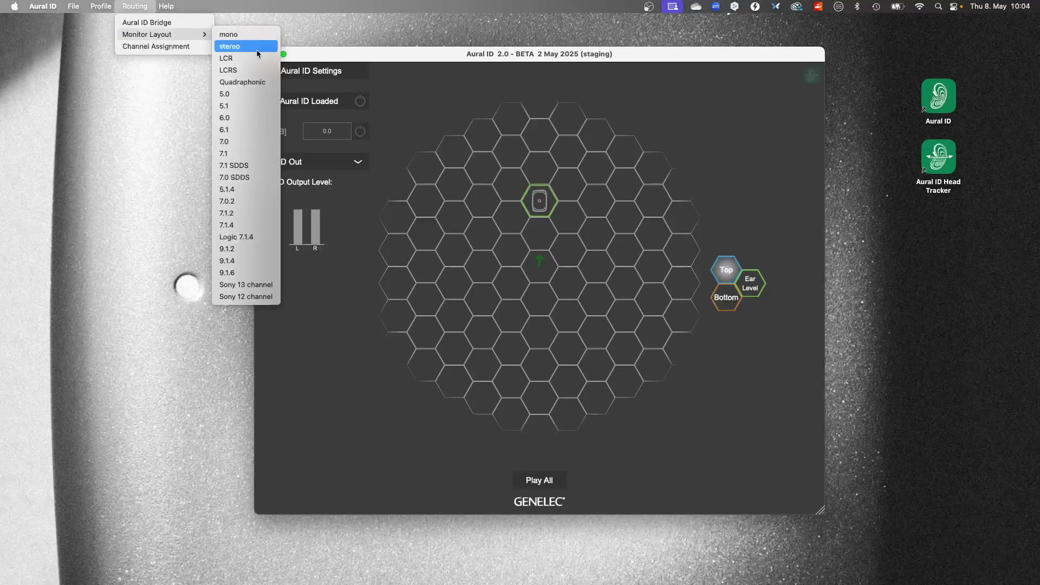
click(264, 231)
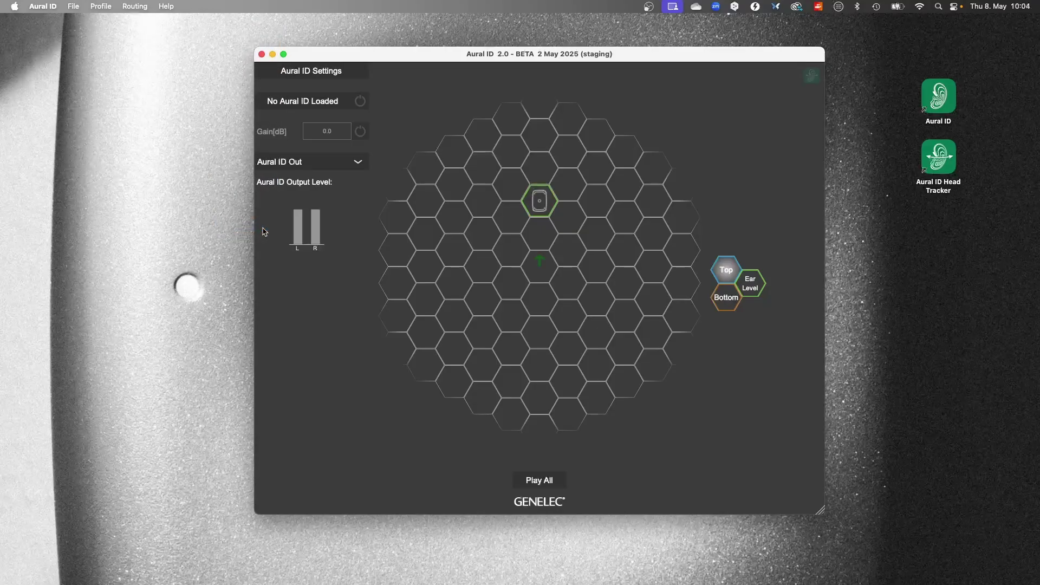
click(144, 6)
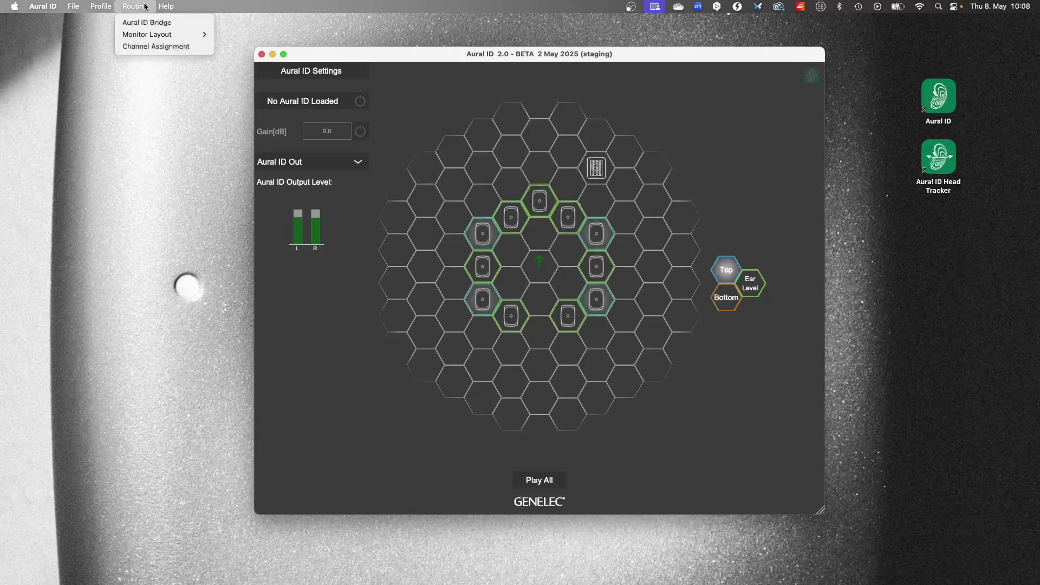
click(194, 46)
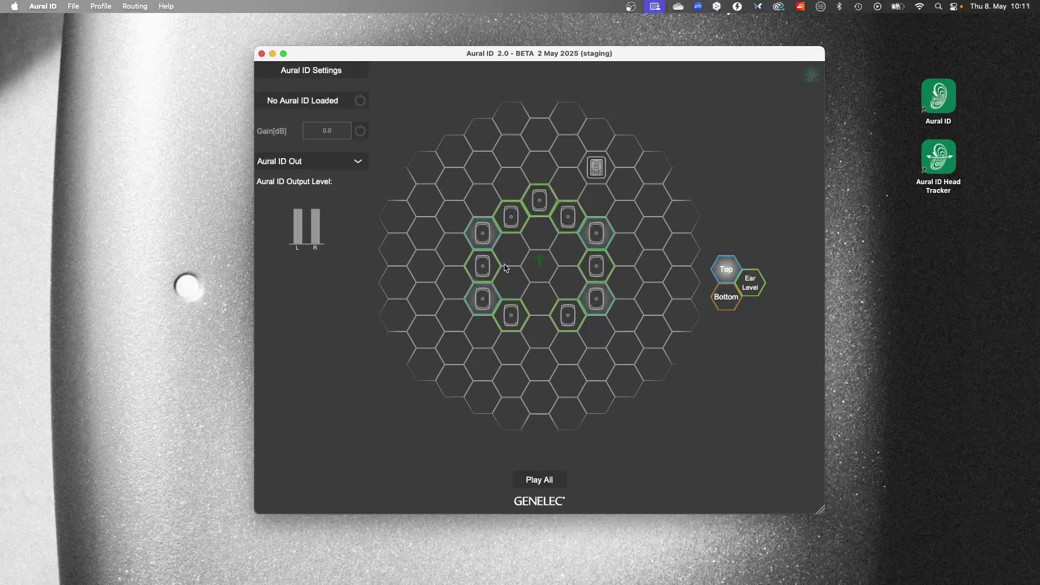
Import a profile from MyGenelec, signing in with the account e-mail and password.
click(100, 7)
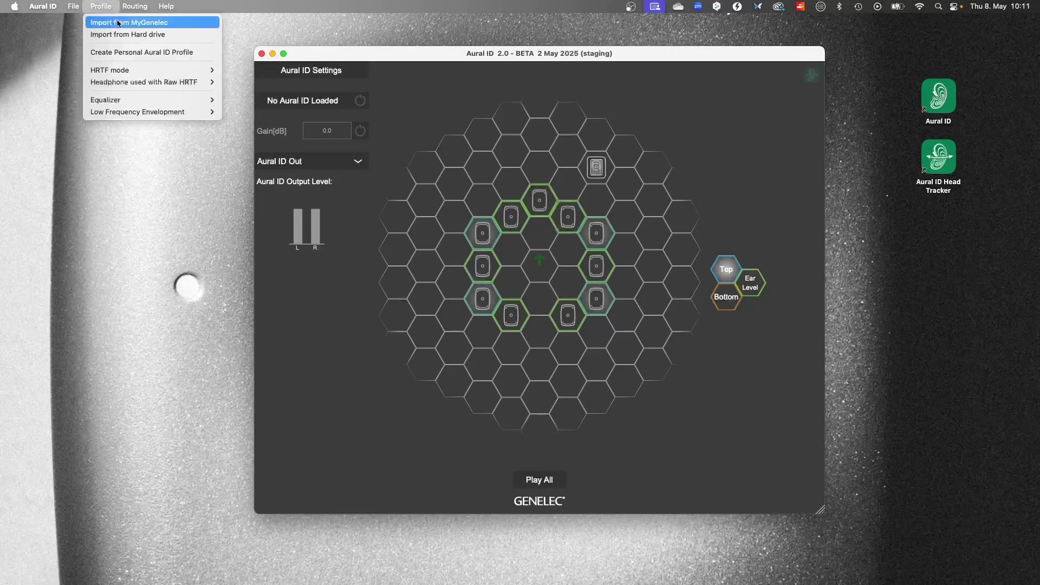
click(118, 22)
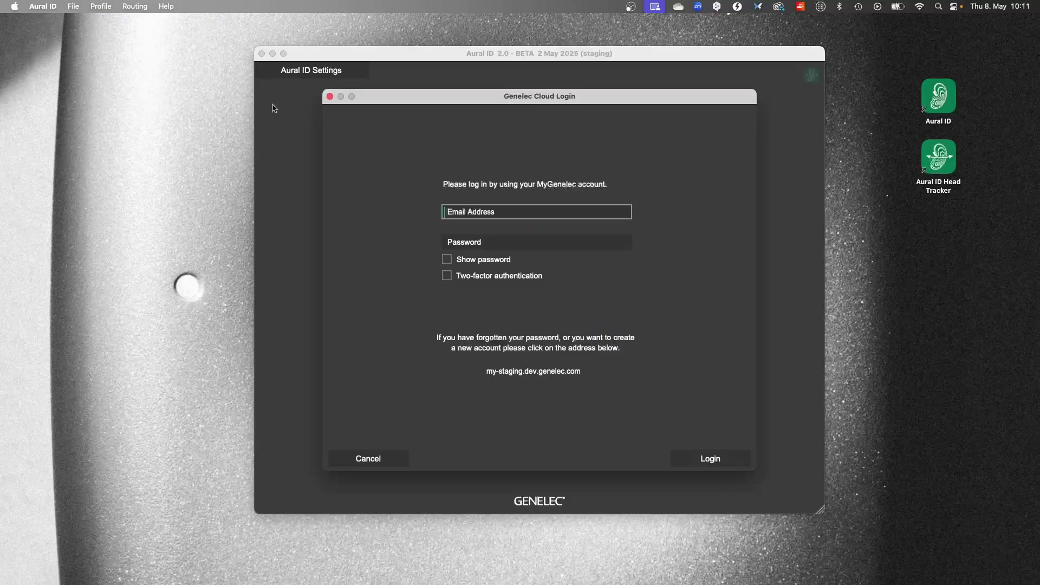
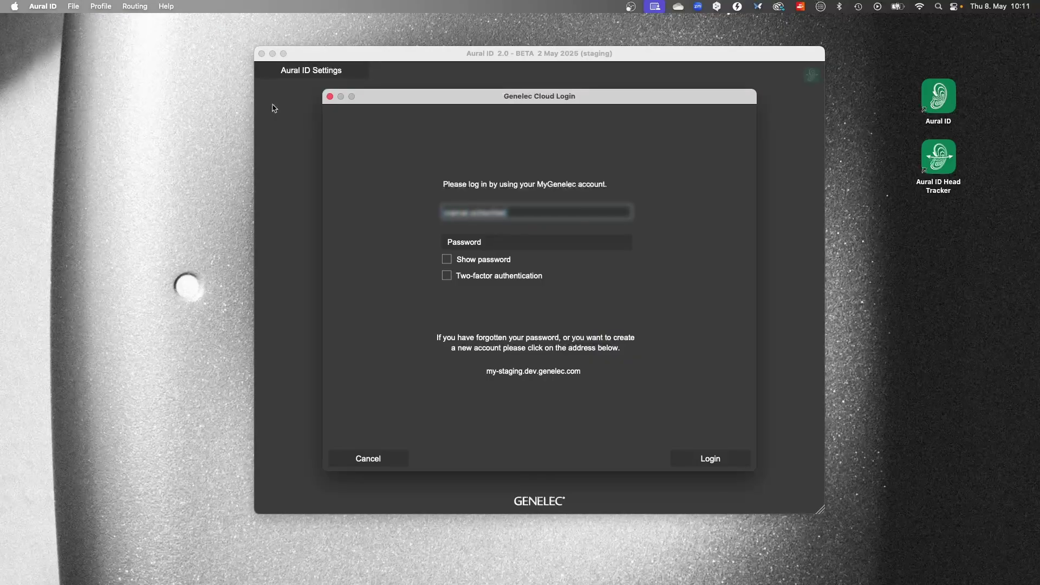
key(Tab)
key(Return)
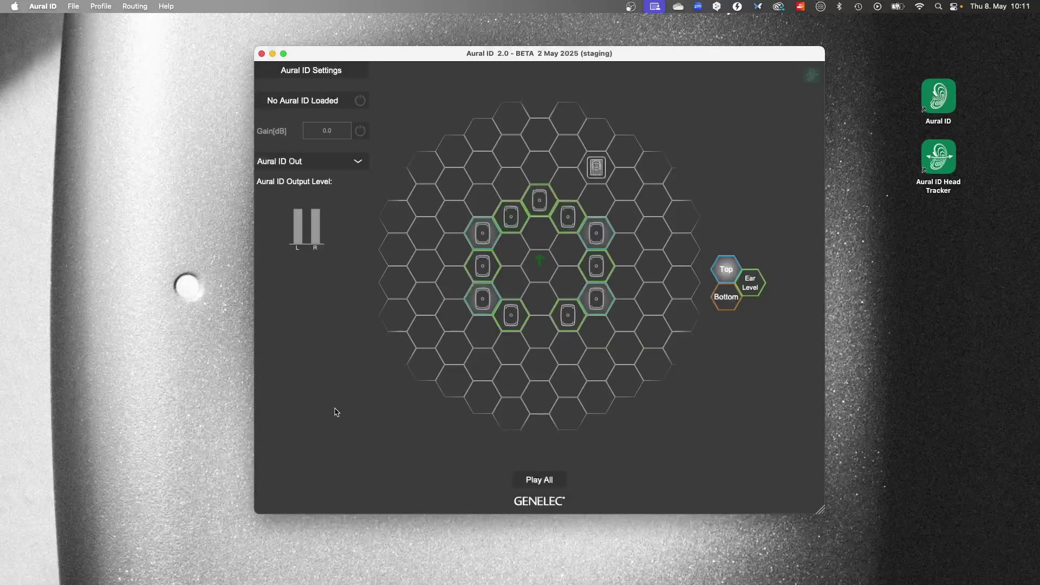
Load the KEMAR HATS profile and switch it to bypass.
click(101, 6)
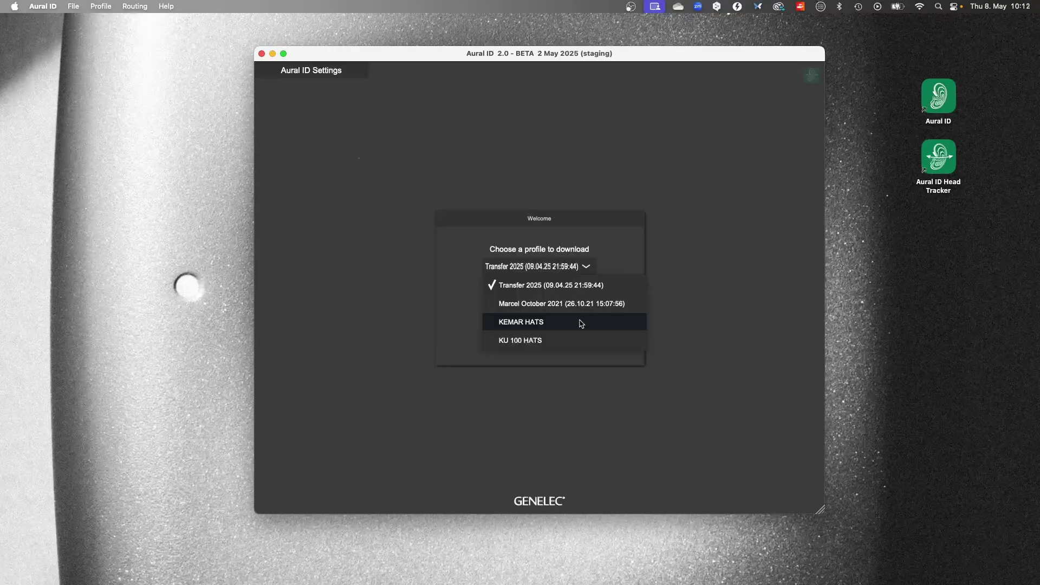
click(582, 323)
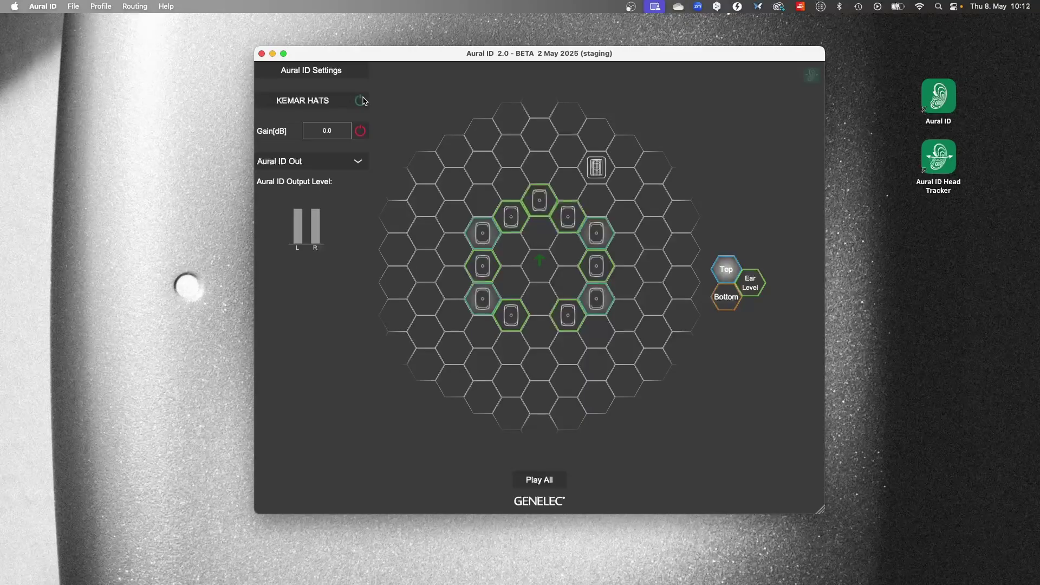
click(360, 100)
Re-enable KEMAR HATS, check Immersive HRTF mode, and open the Rs speaker's settings.
click(361, 101)
click(111, 6)
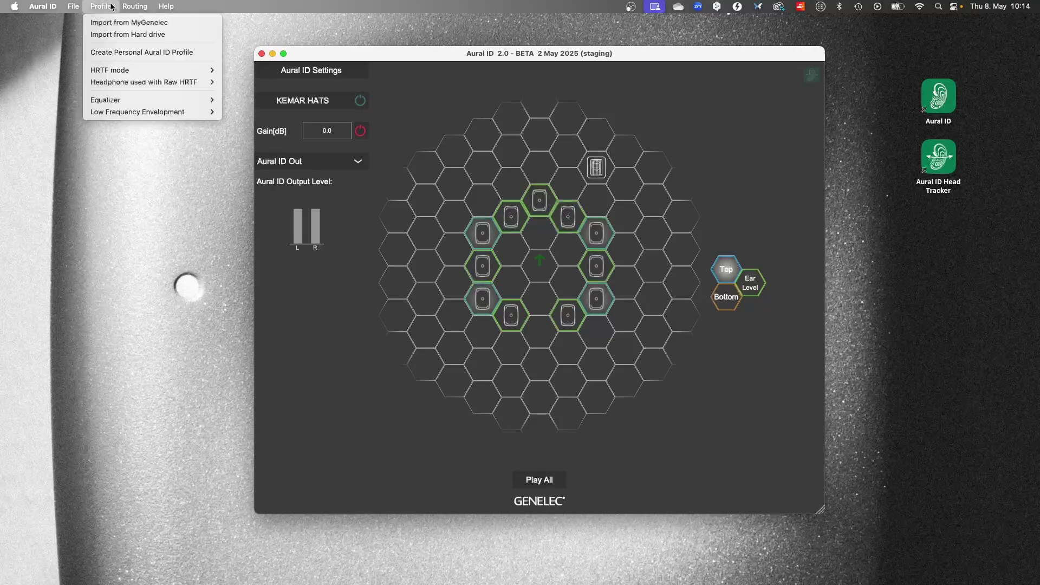
mouse_move(149, 71)
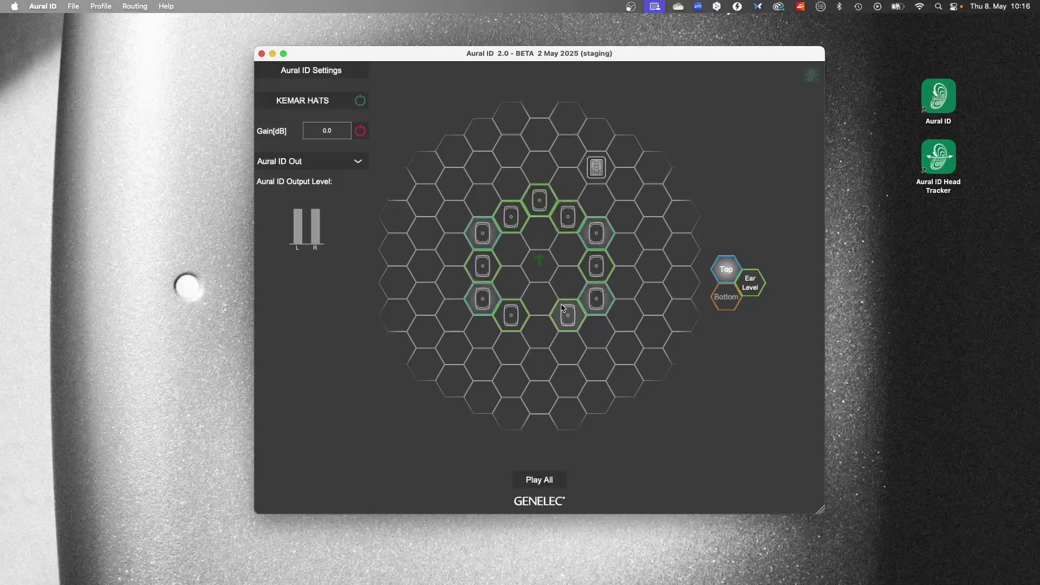
click(568, 315)
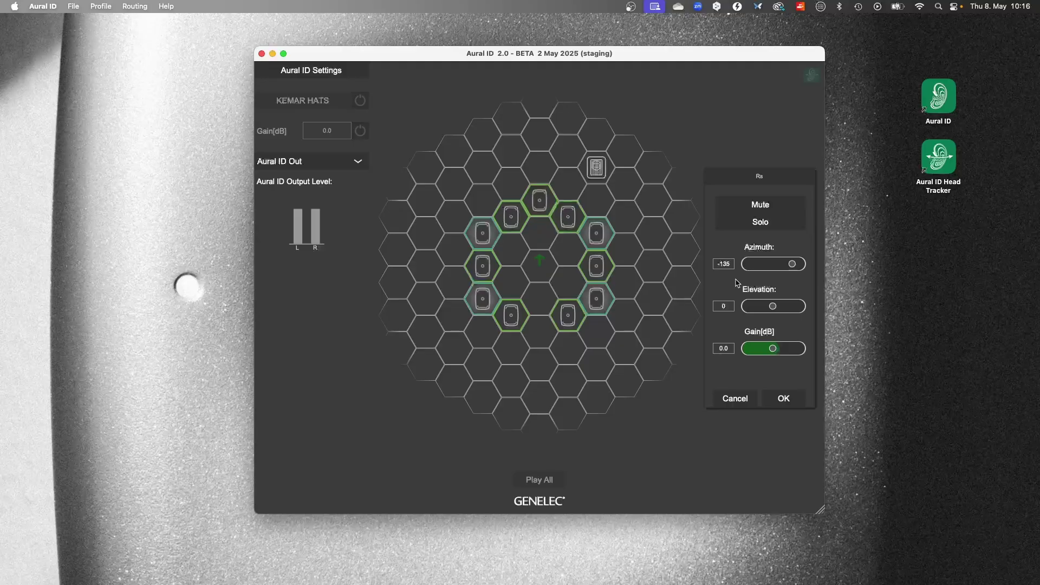
Confirm the Rs speaker's azimuth, elevation and gain, then play the right and left rear speakers.
click(780, 398)
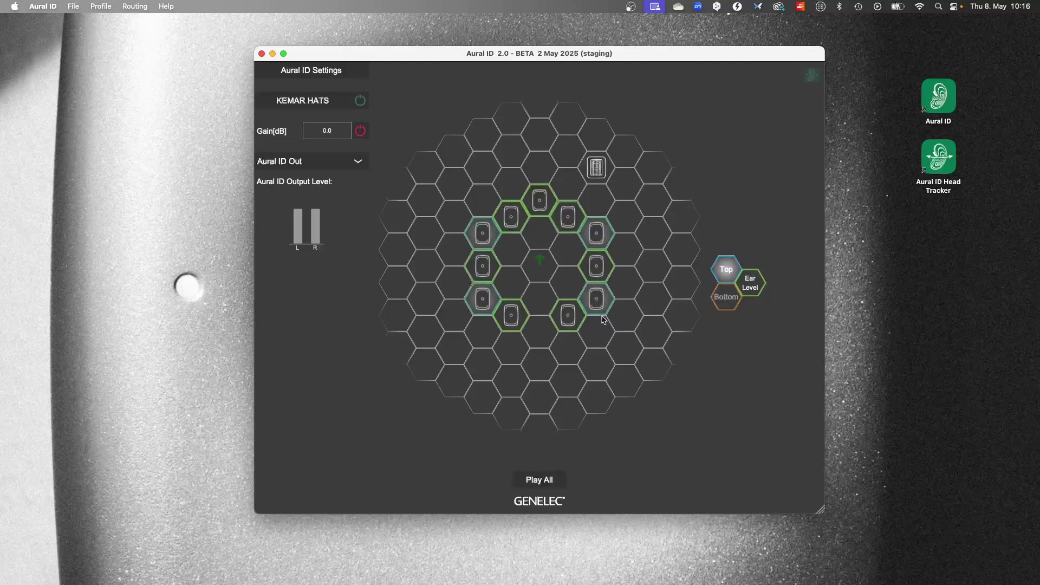
click(569, 320)
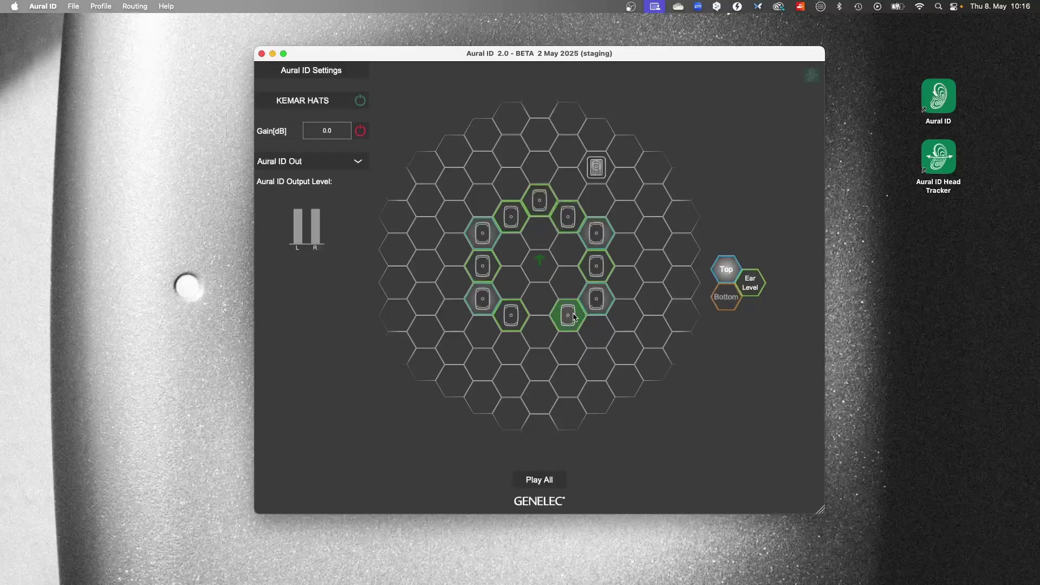
click(510, 320)
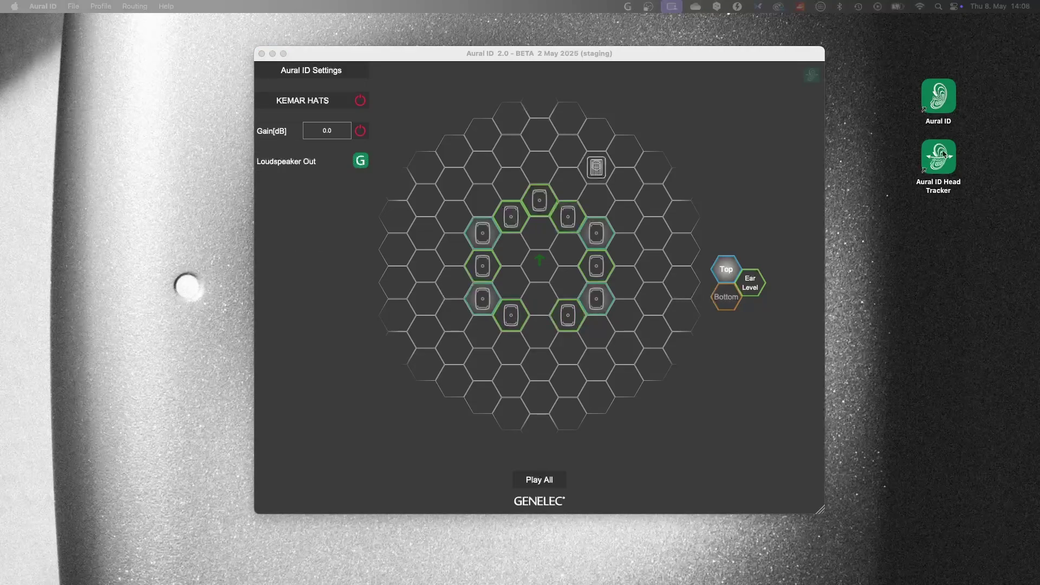
Launch Aural ID Head Tracker and switch Head Tracking on in Look Direction.
click(943, 154)
double_click(943, 154)
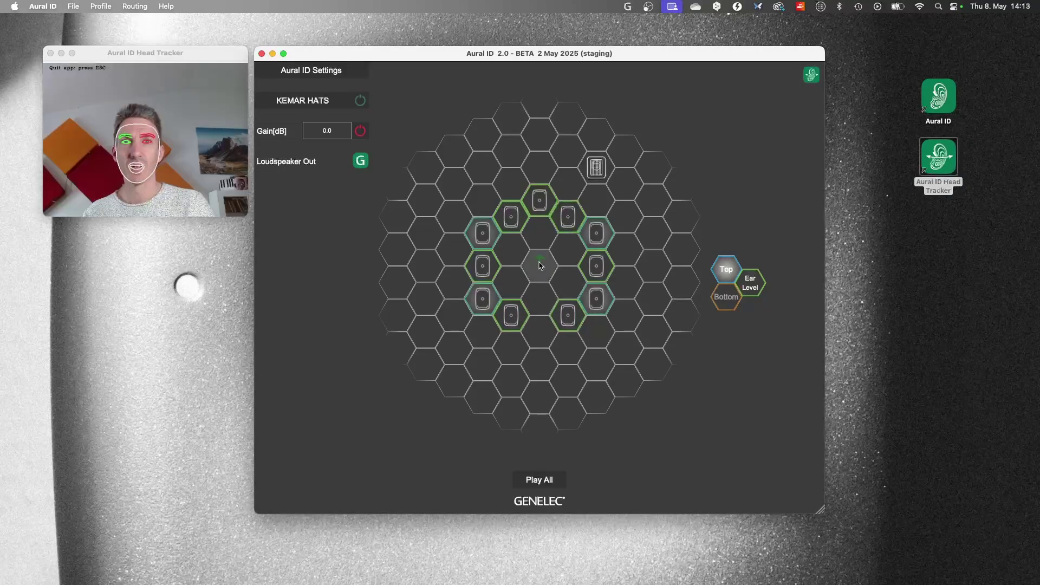
click(811, 74)
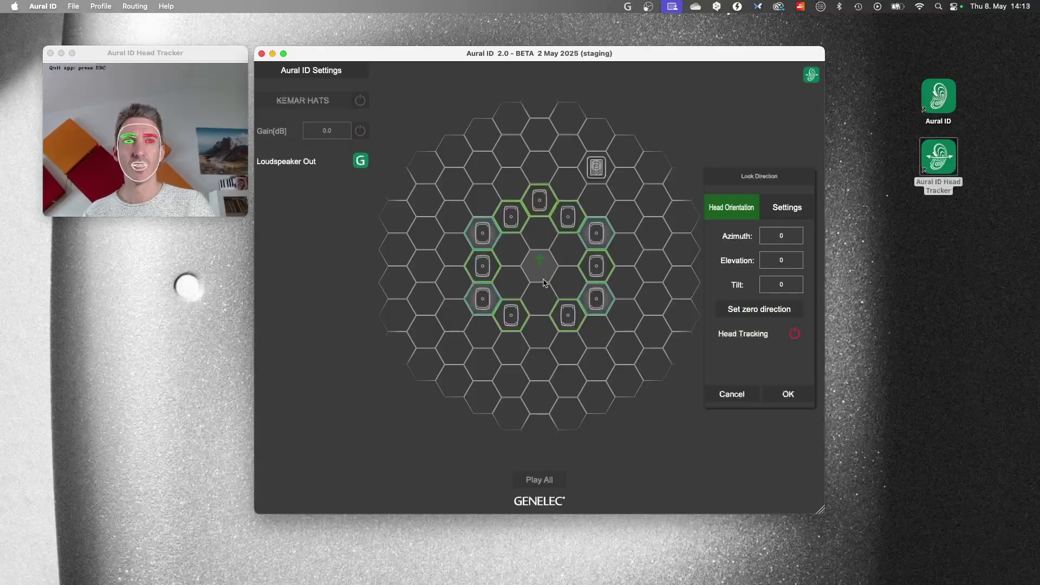
click(794, 333)
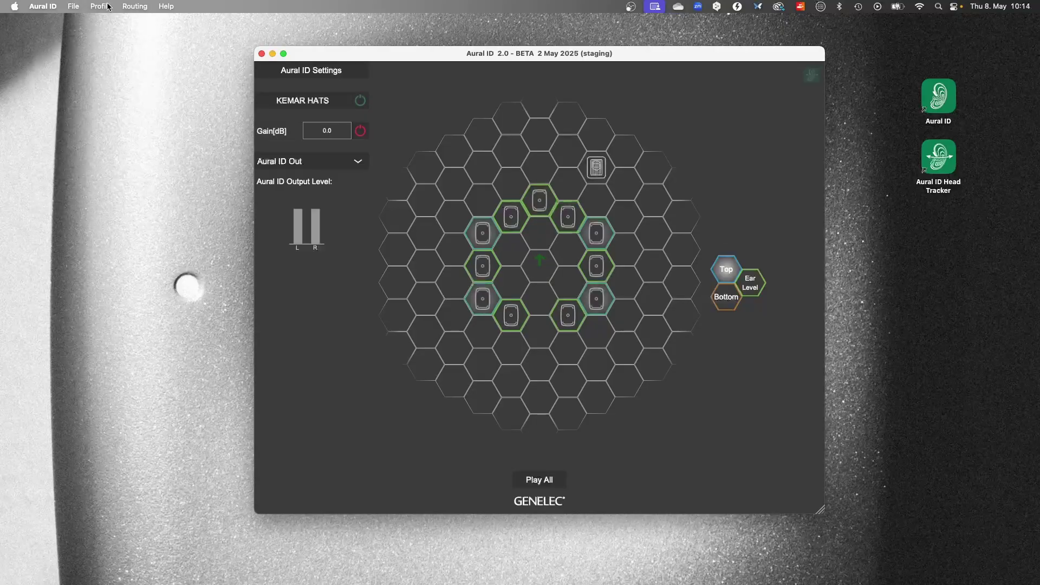
click(108, 7)
In the output EQ, cut Filter 2 at 500 Hz by 2.9 dB and boost Filter 5 at 4004 Hz by 1.7 dB.
mouse_move(168, 100)
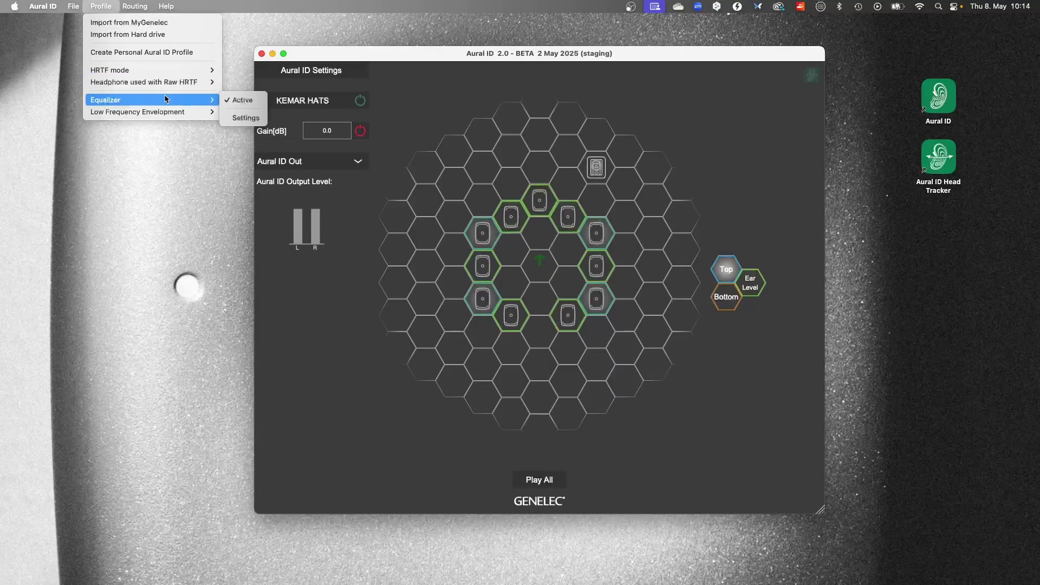
click(244, 117)
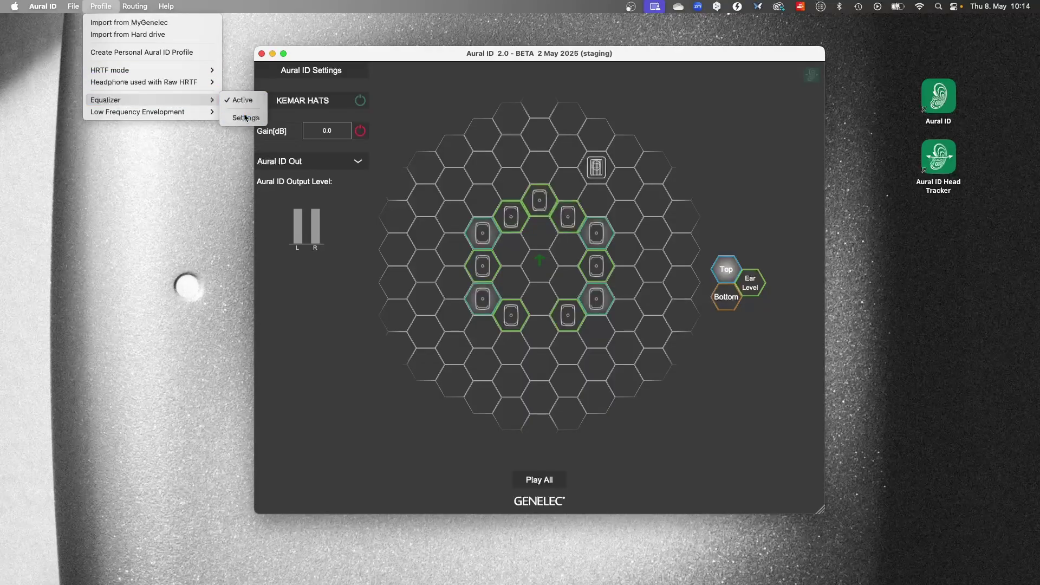
drag(466, 179, 470, 194)
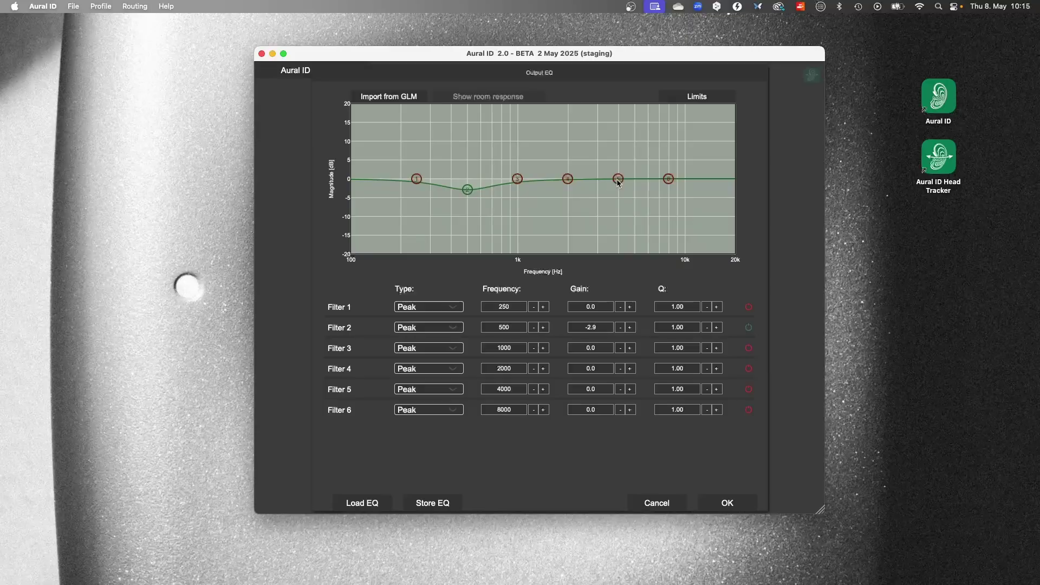
drag(618, 180, 618, 168)
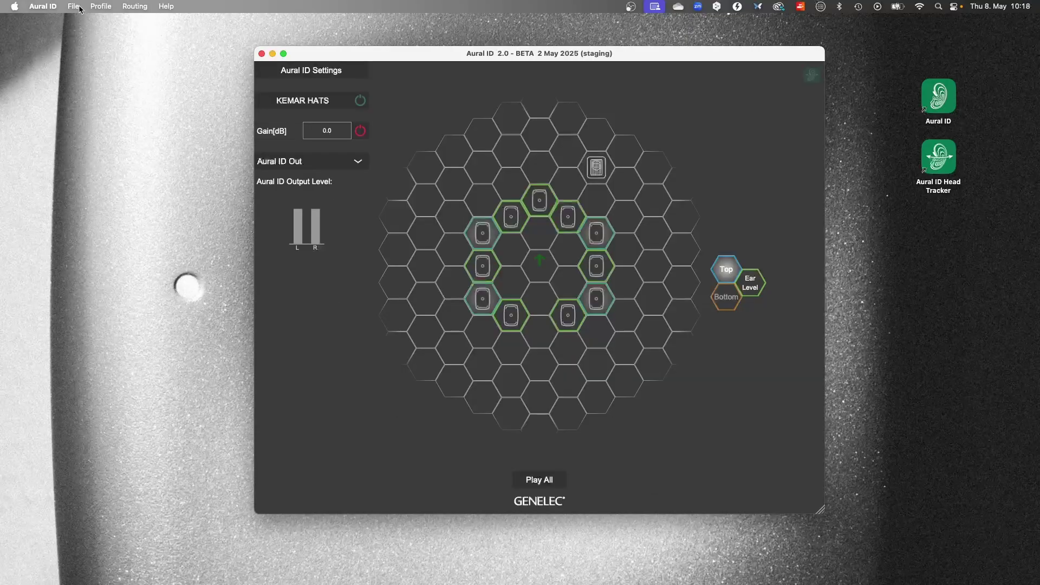
click(79, 8)
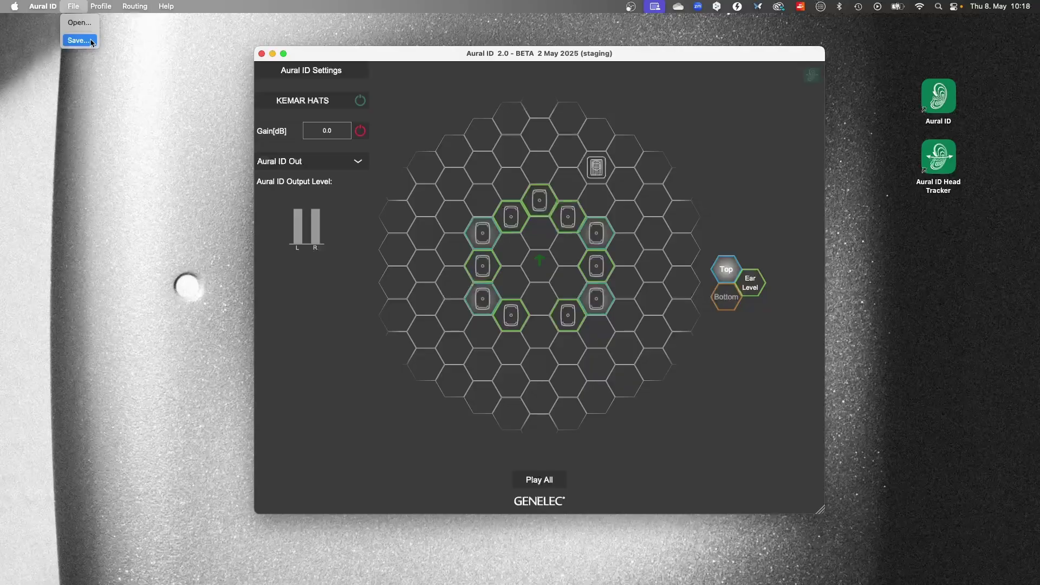
Save the 7.1.4 KEMAR HATS settings with File > Save....
click(301, 47)
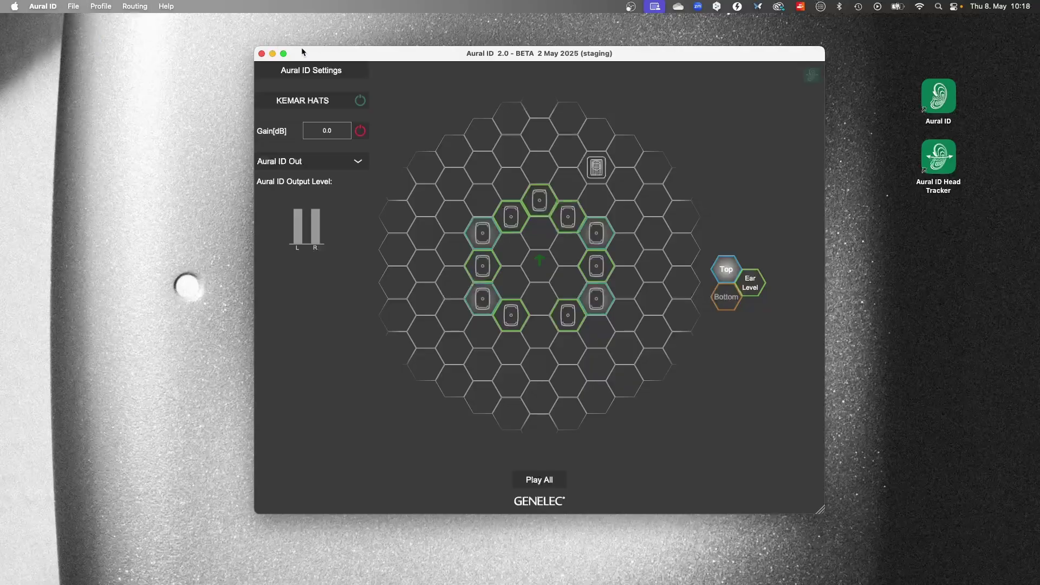